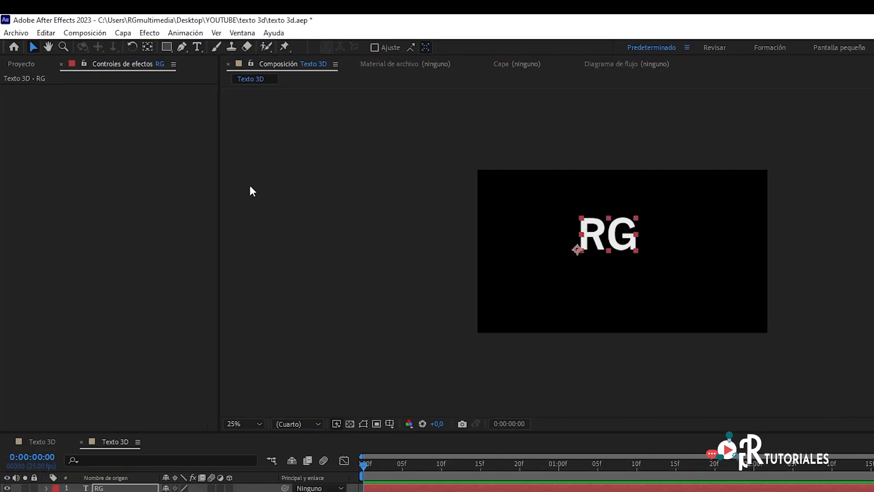
# - Enlarge the RG text to 431 px and move it to the centre of the composition
pyautogui.doubleClick(667, 256)
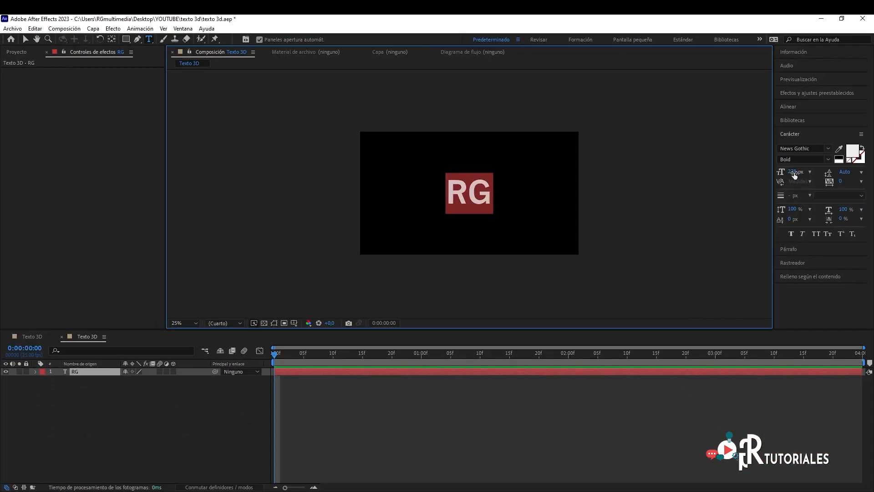
pyautogui.moveTo(795, 175); pyautogui.dragTo(867, 173)
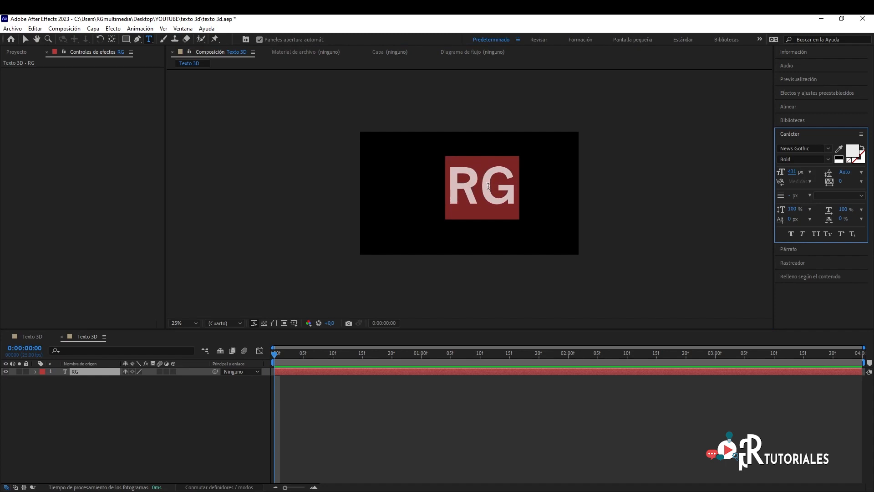
pyautogui.click(25, 40)
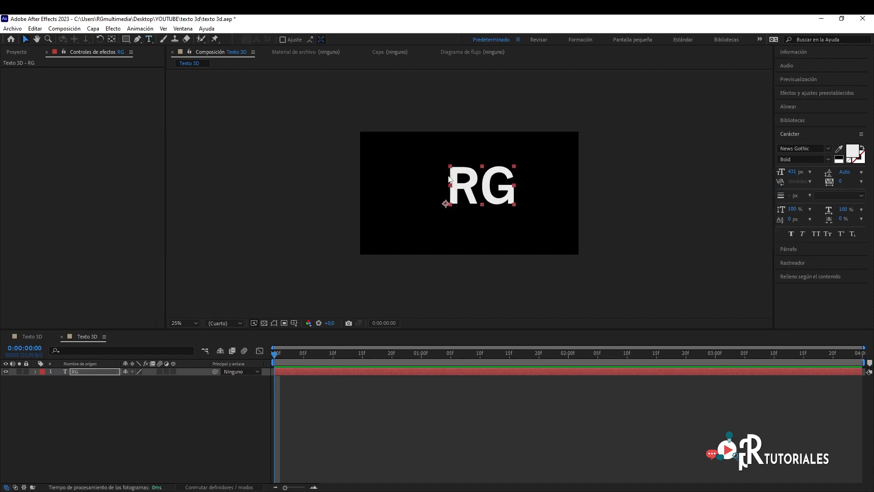
pyautogui.moveTo(466, 187); pyautogui.dragTo(453, 195)
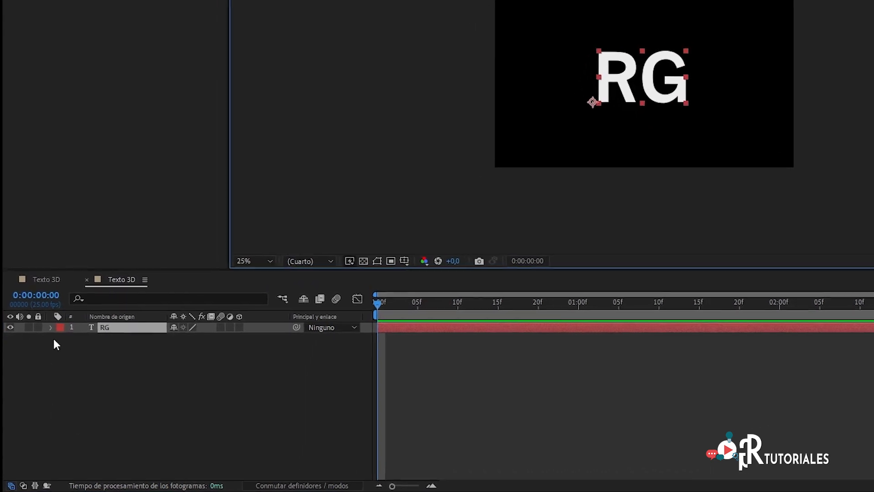
# - Expand the RG layer's text and transform properties and turn it into a 3D layer
pyautogui.click(50, 327)
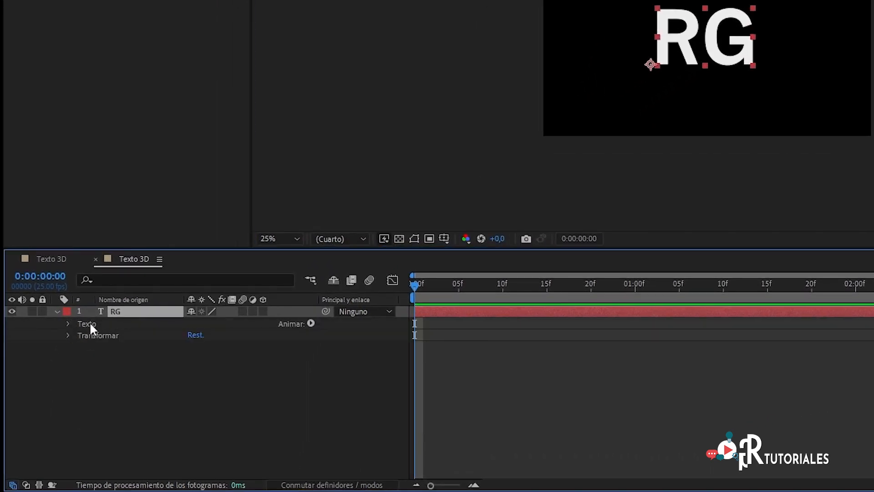
pyautogui.click(67, 324)
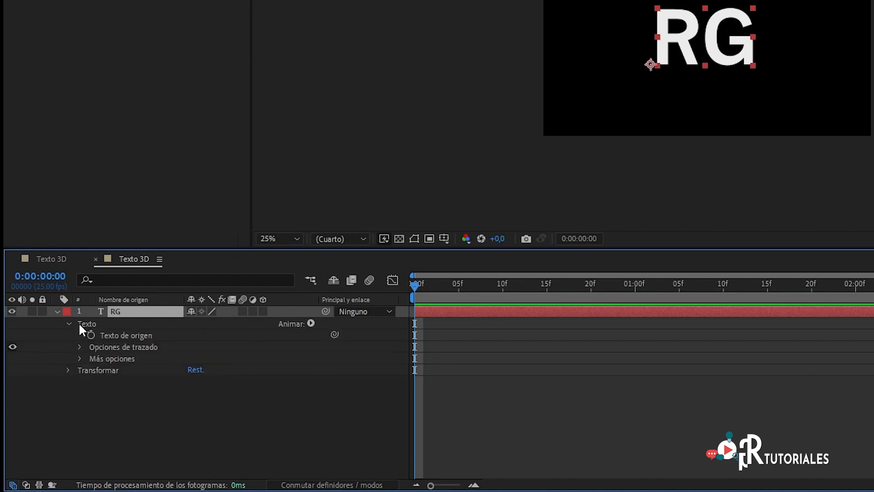
pyautogui.click(68, 370)
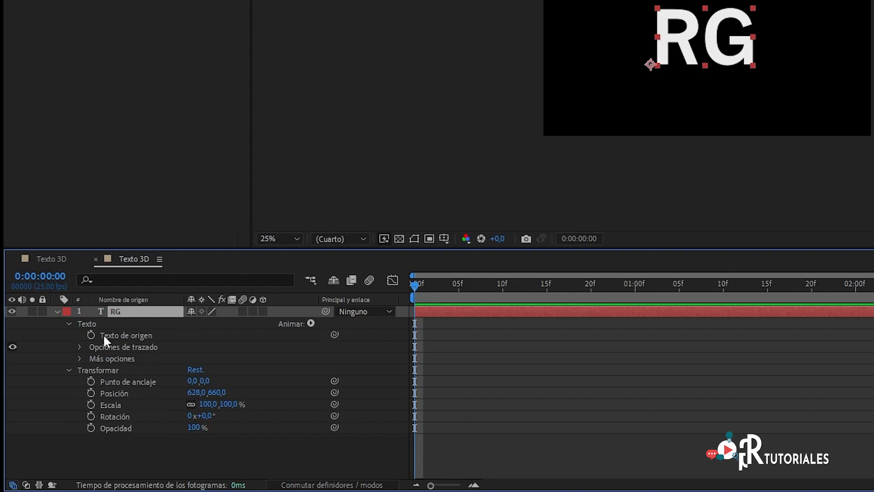
pyautogui.click(263, 312)
pyautogui.scroll(-1, 130, 374)
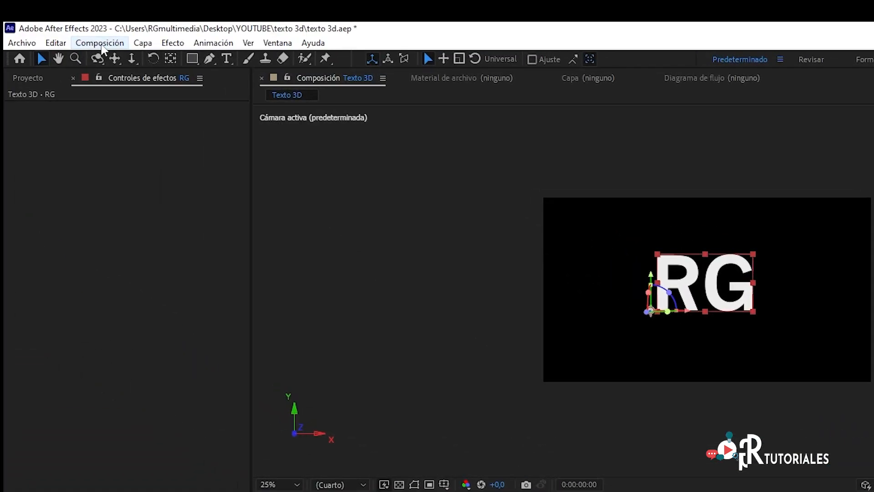
# - Change the composition's 3D renderer to Cinema 4D
pyautogui.click(100, 43)
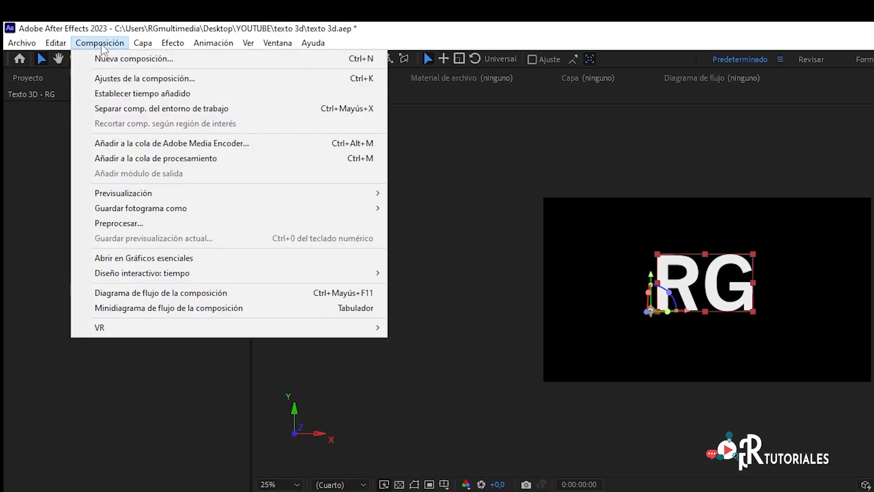
pyautogui.click(124, 79)
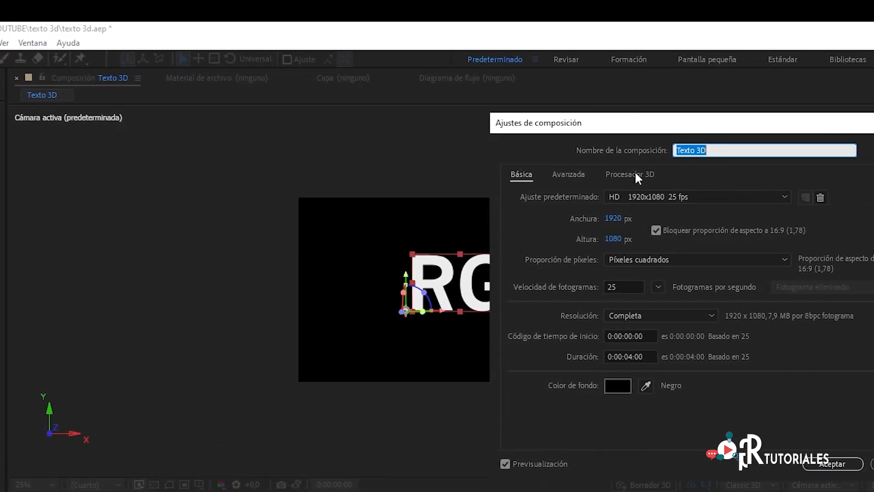
pyautogui.click(862, 174)
pyautogui.click(471, 234)
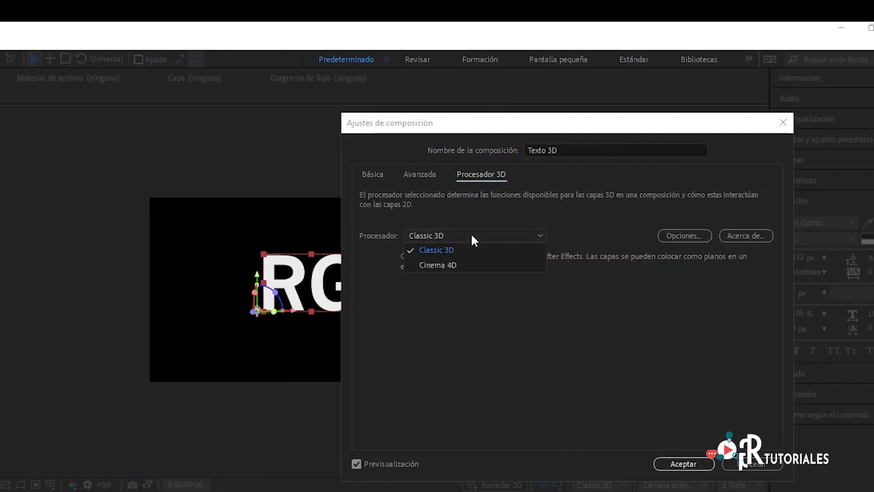
pyautogui.click(450, 266)
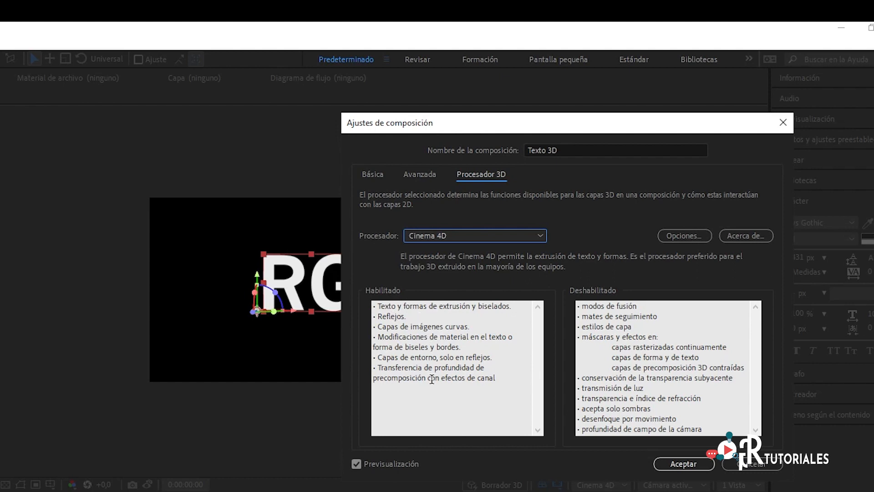
pyautogui.click(697, 467)
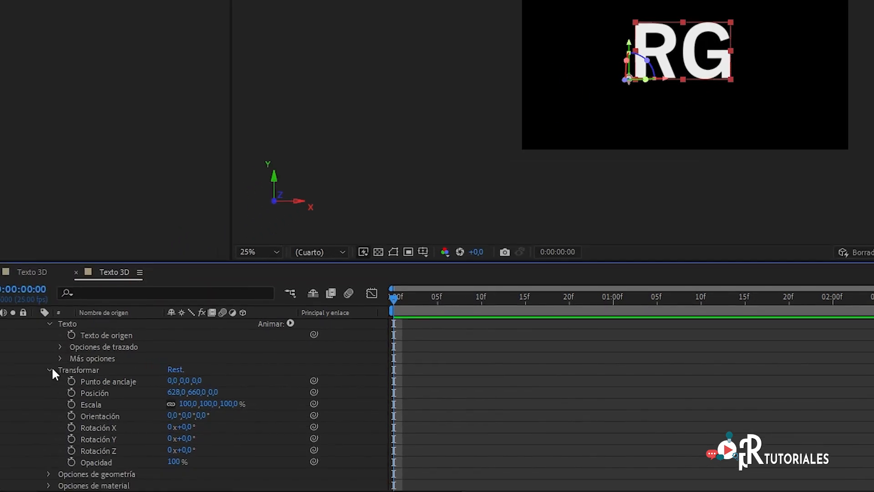
# - Collapse the RG layer's transform and text properties and expand its geometry options
pyautogui.click(49, 369)
pyautogui.click(49, 323)
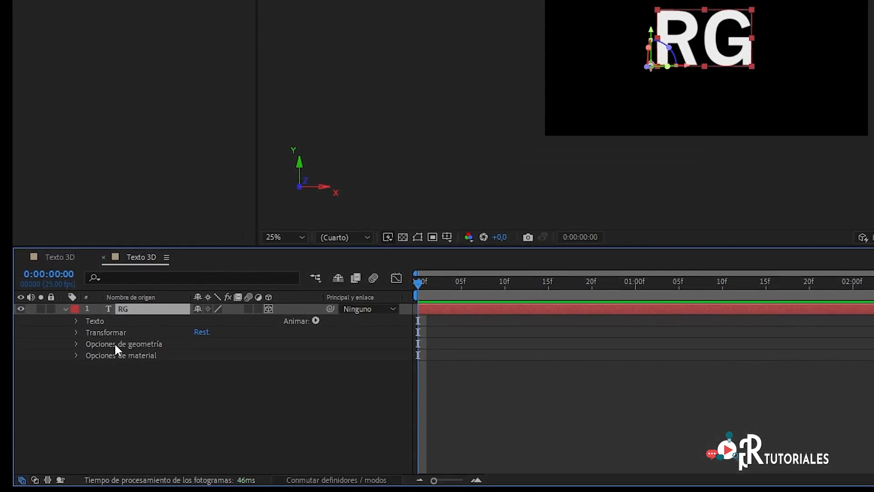
pyautogui.click(137, 343)
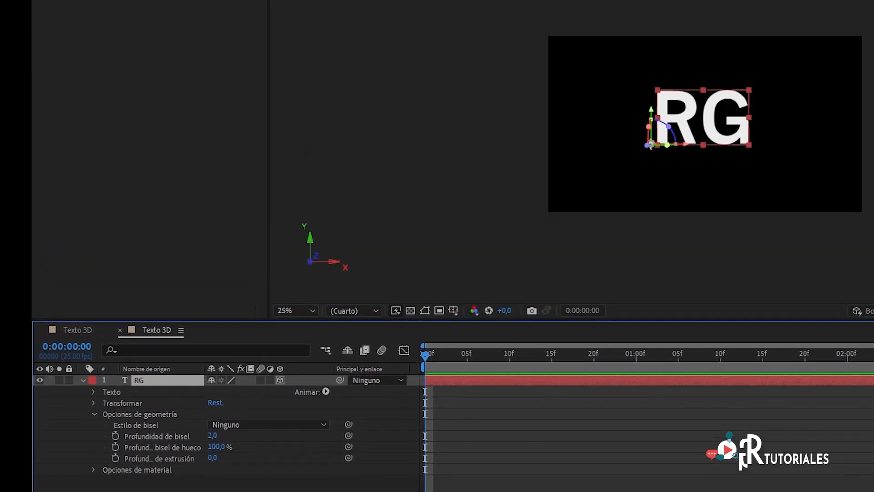
# - Add a two-node camera to the composition using the 35 mm preset
pyautogui.click(167, 58)
pyautogui.moveTo(187, 75)
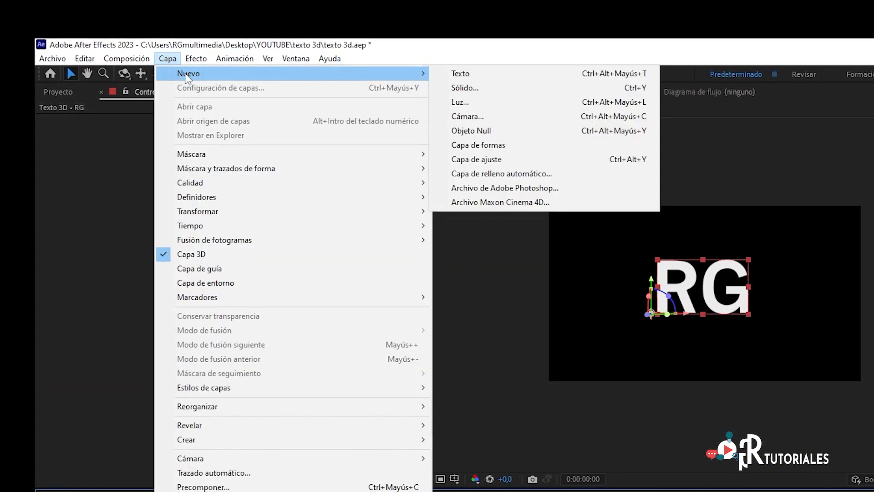
pyautogui.click(492, 116)
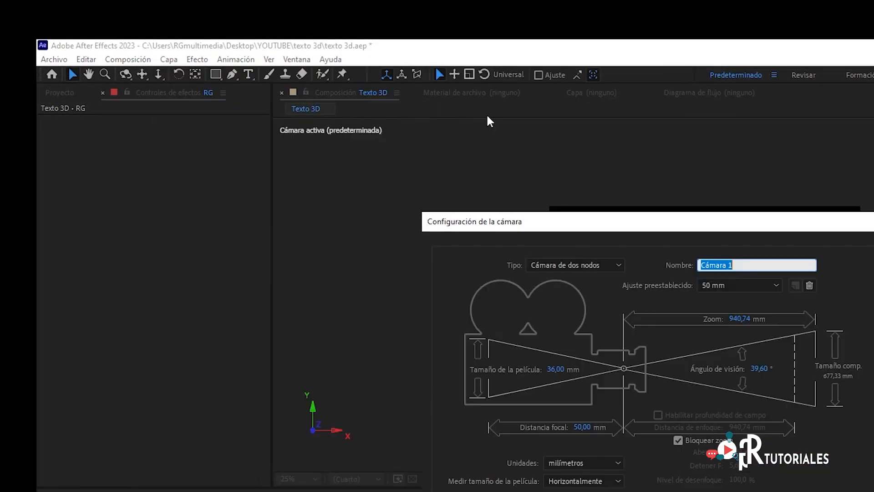
pyautogui.click(745, 285)
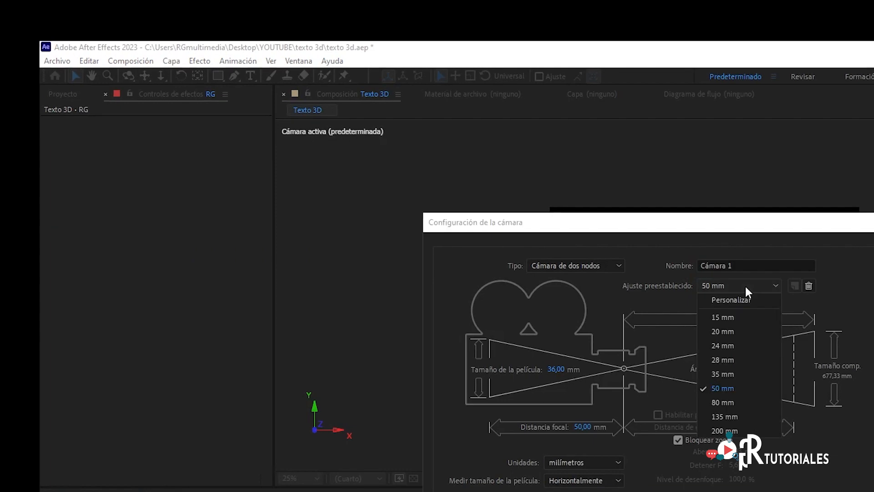
pyautogui.click(726, 369)
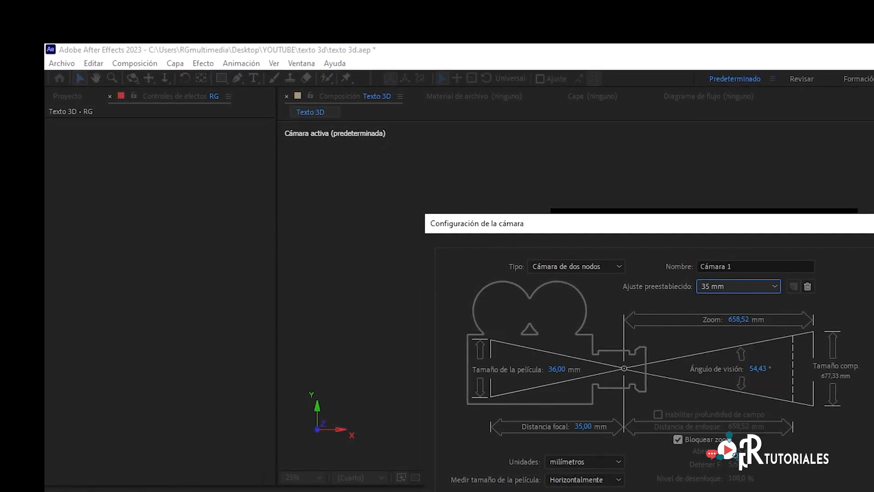
pyautogui.press('Return')
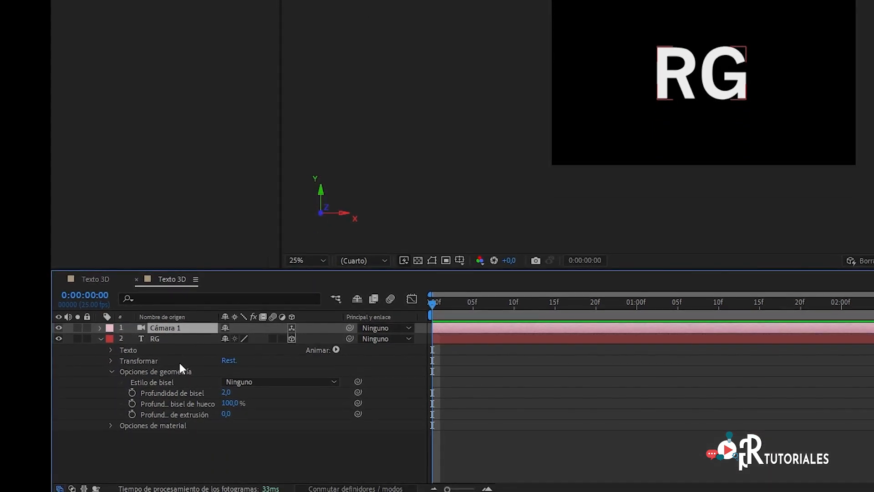
# - Set the RG text's extrusion depth to 40 and check the result in the composition view
pyautogui.click(166, 372)
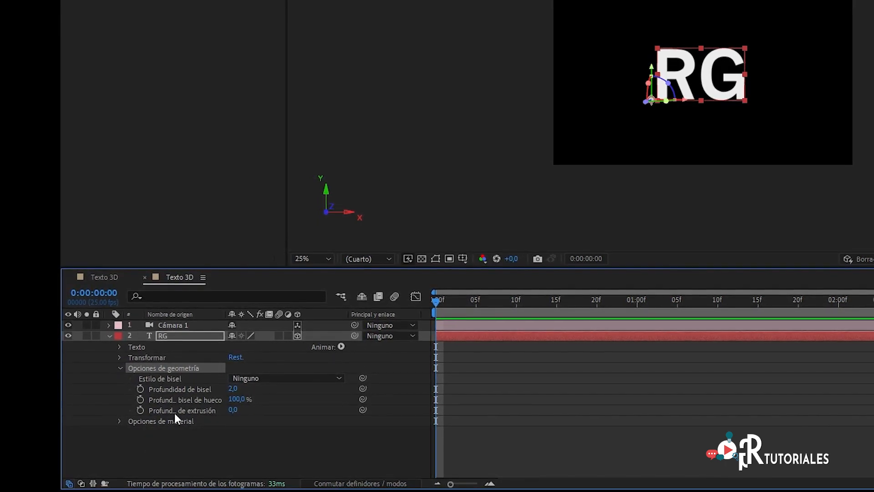
pyautogui.click(233, 410)
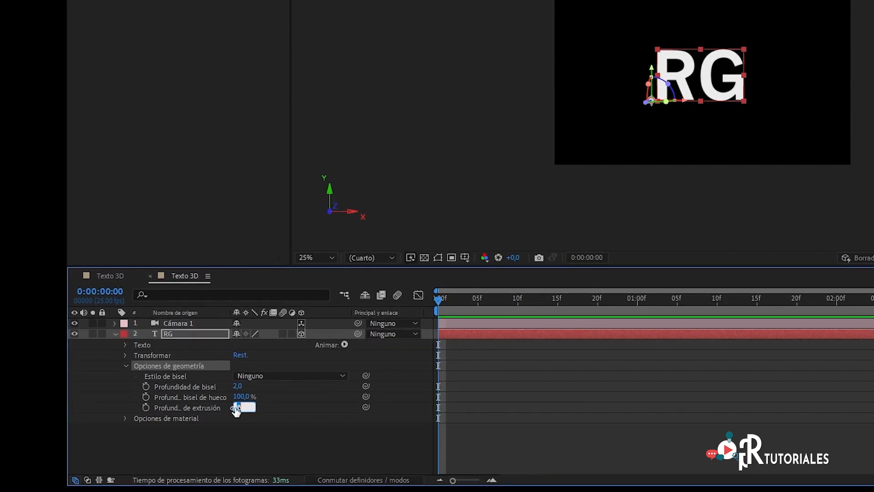
pyautogui.write('40')
pyautogui.press('Return')
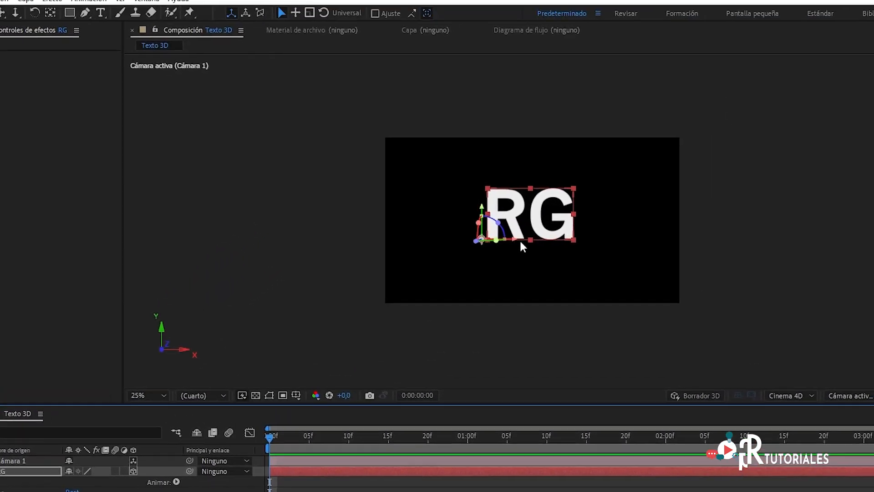
pyautogui.scroll(2, 548, 226)
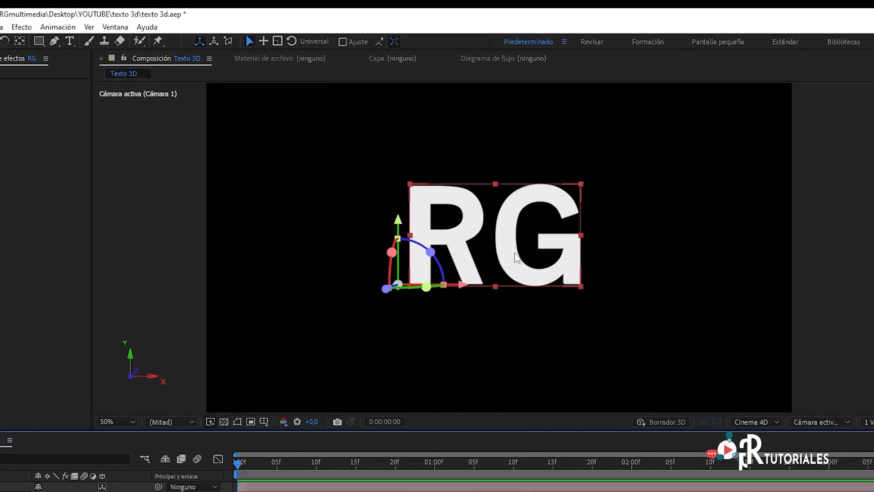
pyautogui.scroll(-2, 504, 246)
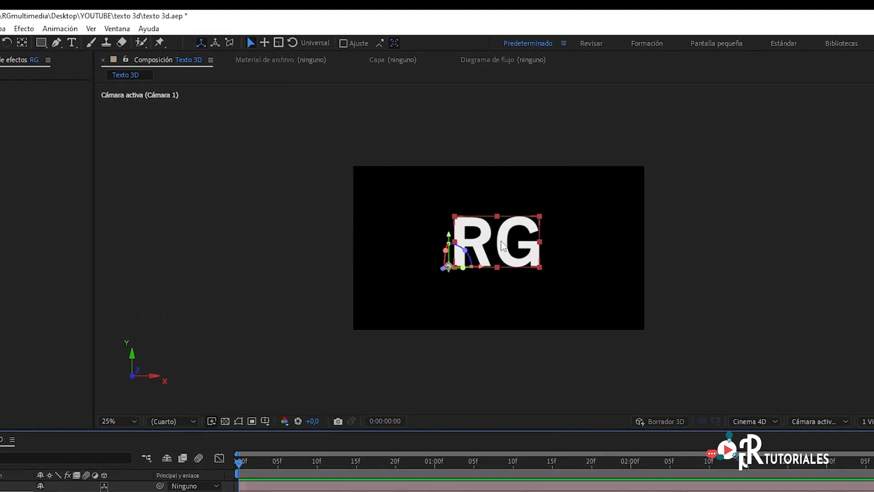
# - Add a spot light (Luz concentrada) to the composition with the red colour BD3D3D
pyautogui.click(3, 28)
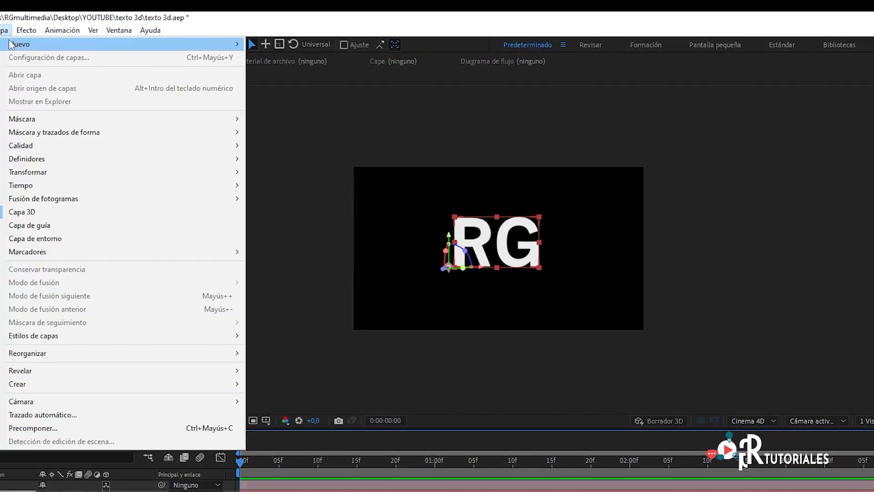
pyautogui.moveTo(10, 44)
pyautogui.click(273, 69)
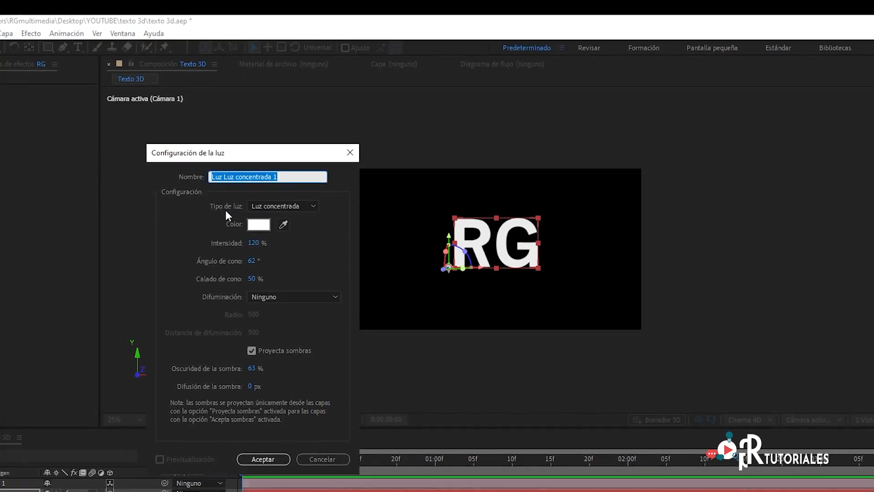
pyautogui.click(261, 225)
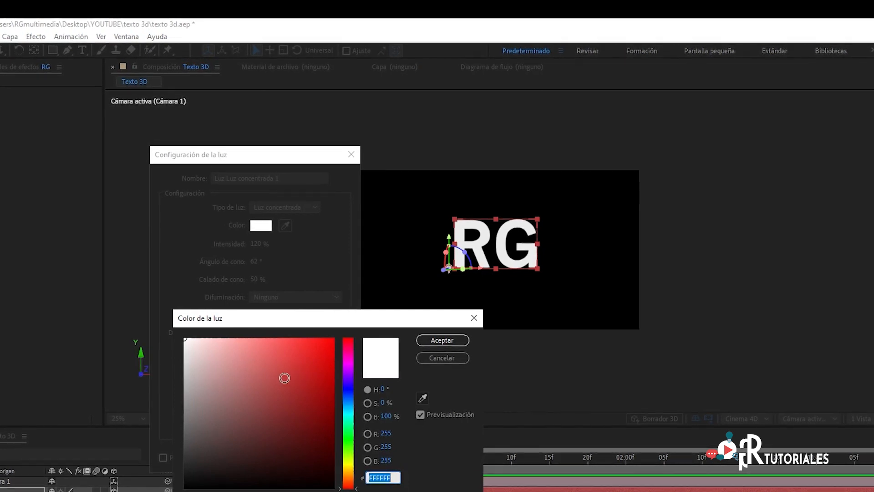
pyautogui.click(284, 378)
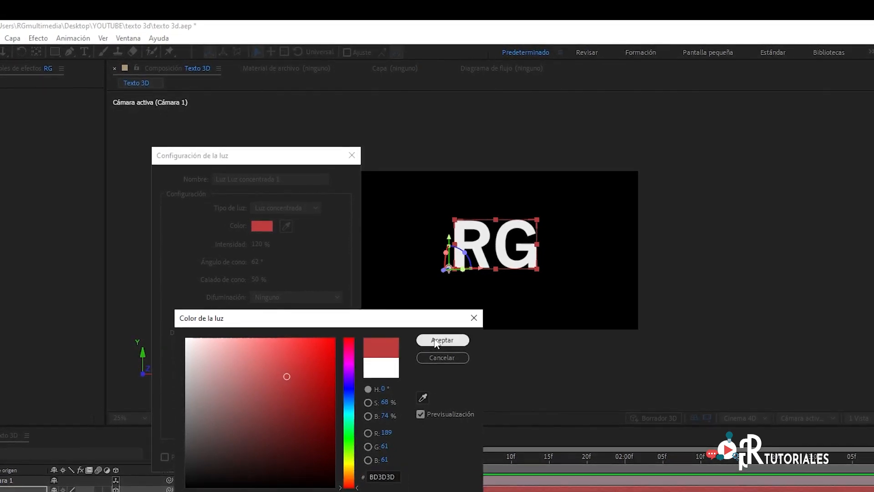
pyautogui.click(436, 341)
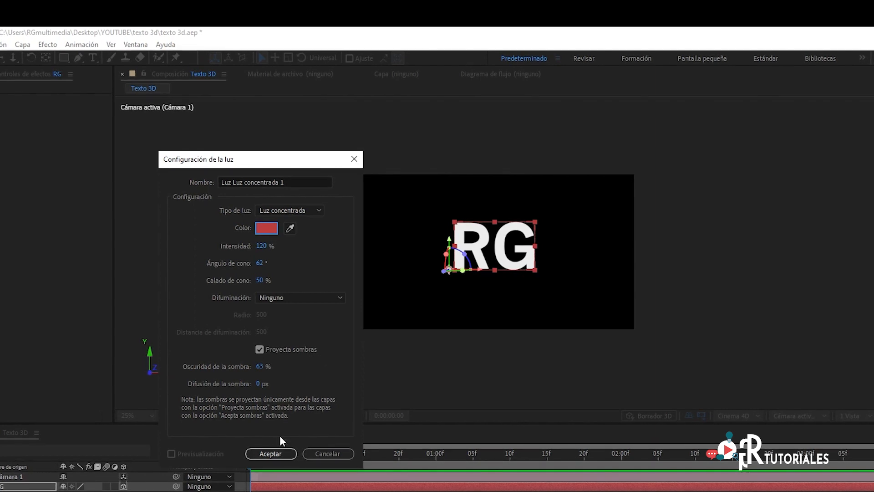
pyautogui.click(272, 453)
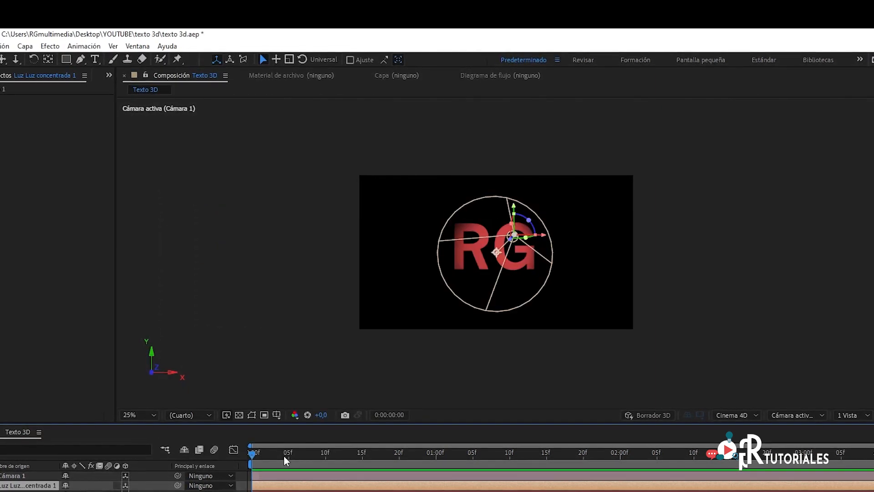
# - Move the spot light to the right-hand side of the letter G
pyautogui.scroll(2, 522, 236)
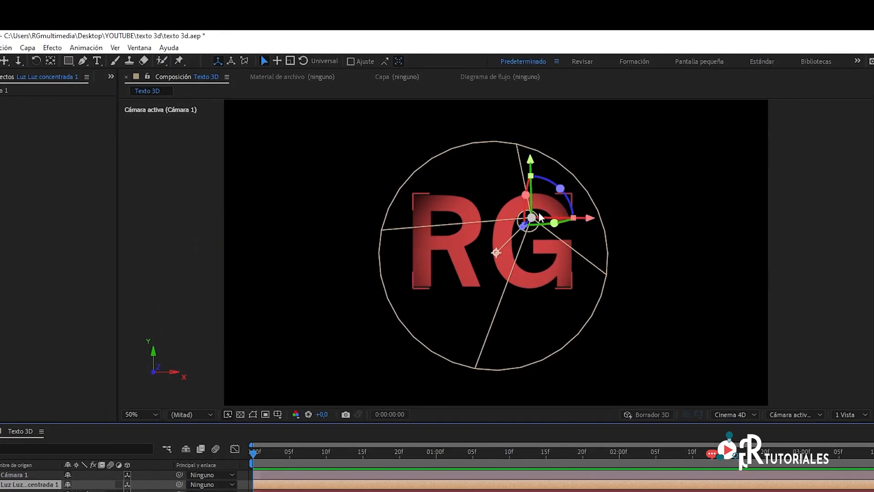
pyautogui.click(319, 491)
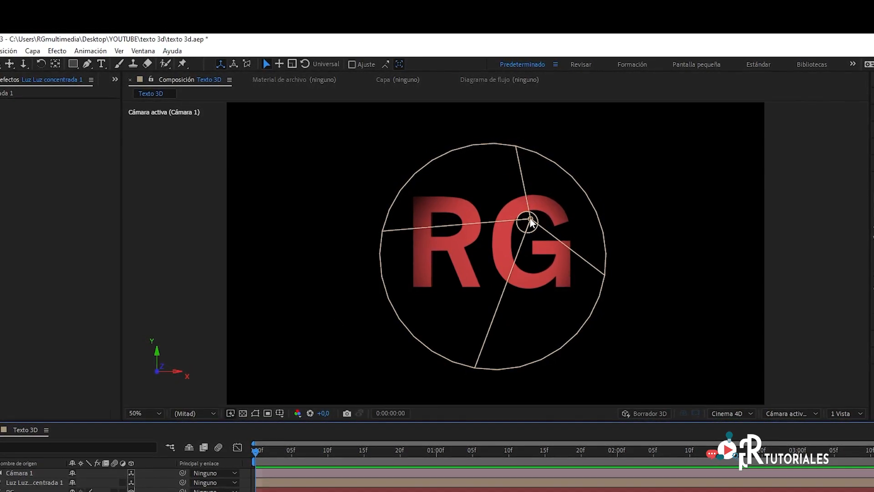
pyautogui.moveTo(531, 222); pyautogui.dragTo(600, 246)
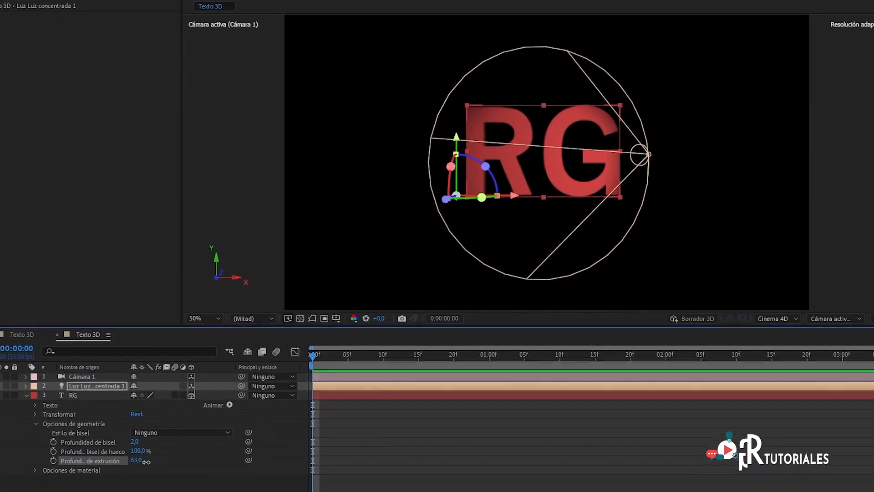
# - Increase the RG text's extrusion depth to 126 and inspect the letters up close
pyautogui.moveTo(146, 462); pyautogui.dragTo(160, 462)
pyautogui.moveTo(193, 431); pyautogui.dragTo(194, 431)
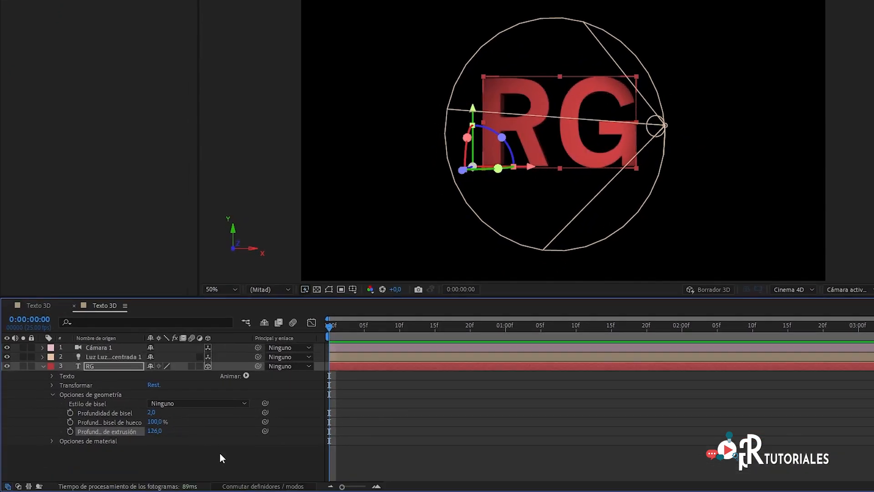
pyautogui.scroll(2, 546, 138)
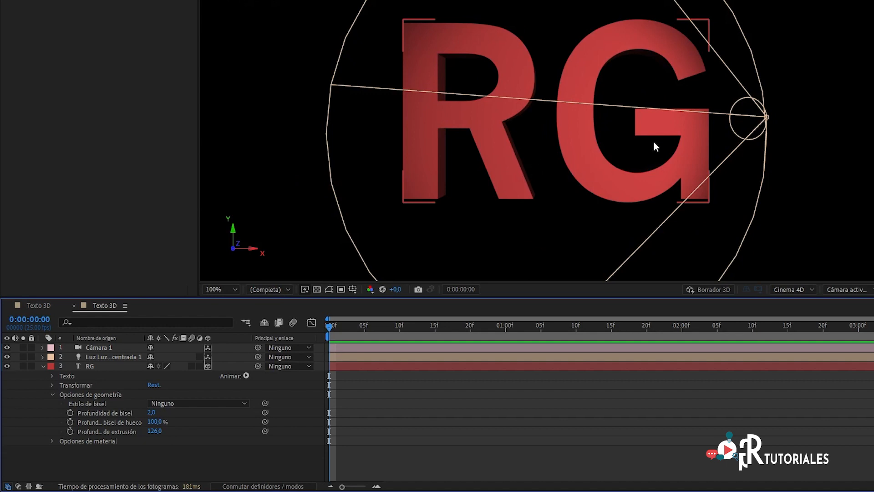
# - Examine the scene from the Superior view with the transparency grid on, and return to the active camera view
pyautogui.scroll(-2, 550, 97)
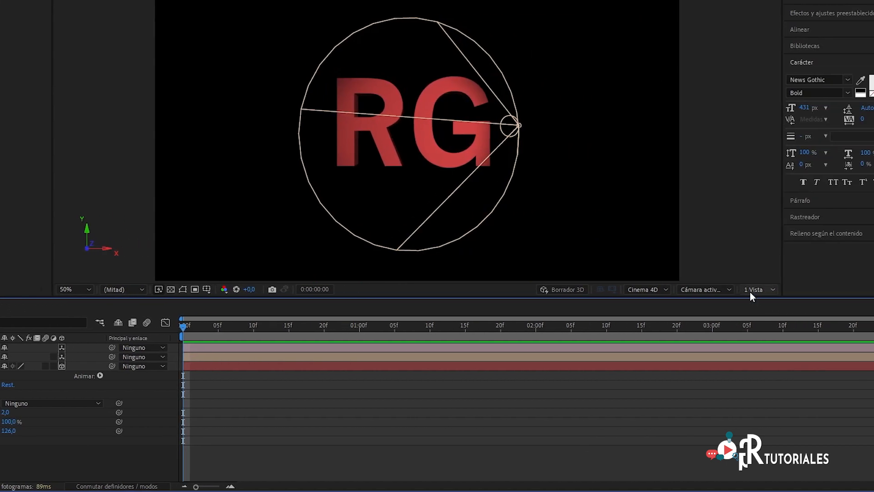
pyautogui.click(752, 290)
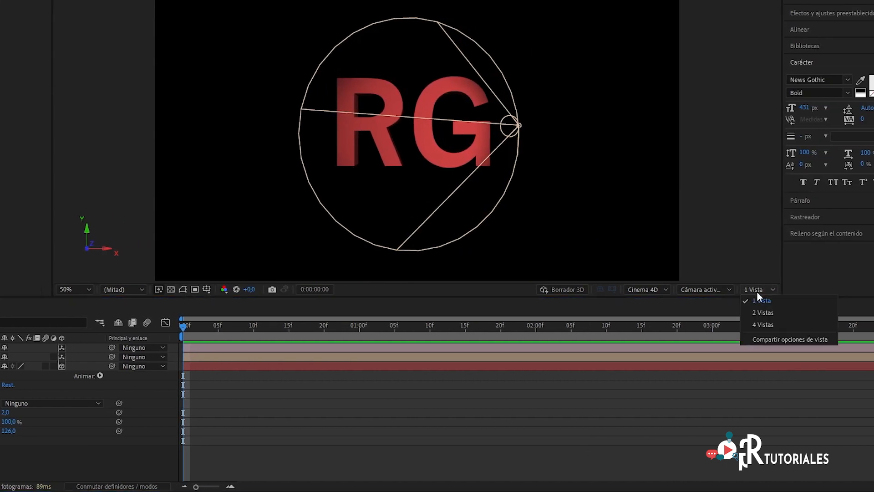
pyautogui.click(712, 291)
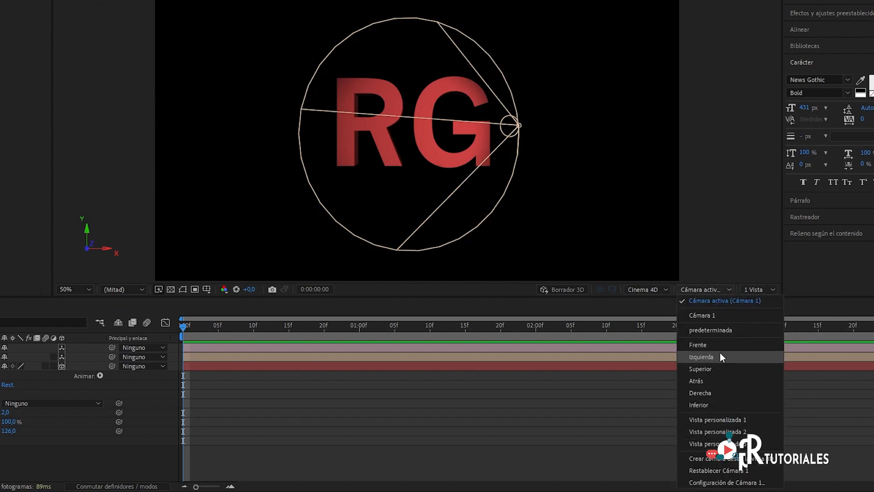
pyautogui.click(715, 369)
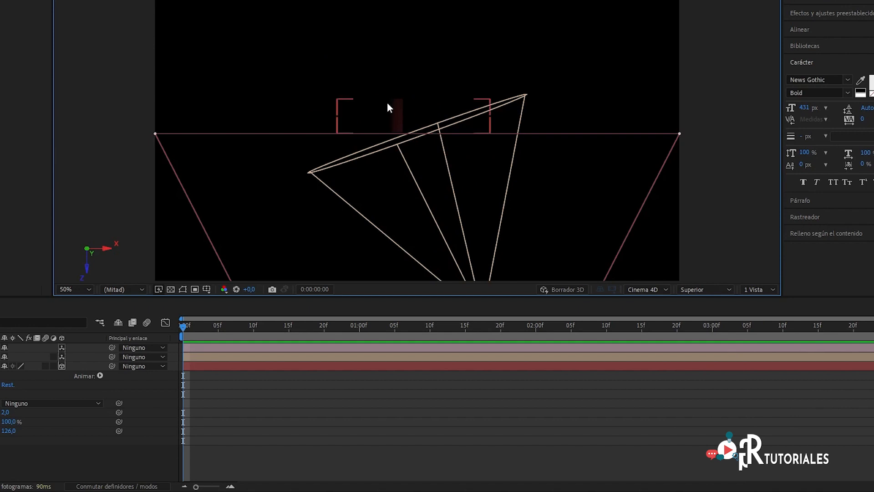
pyautogui.click(171, 290)
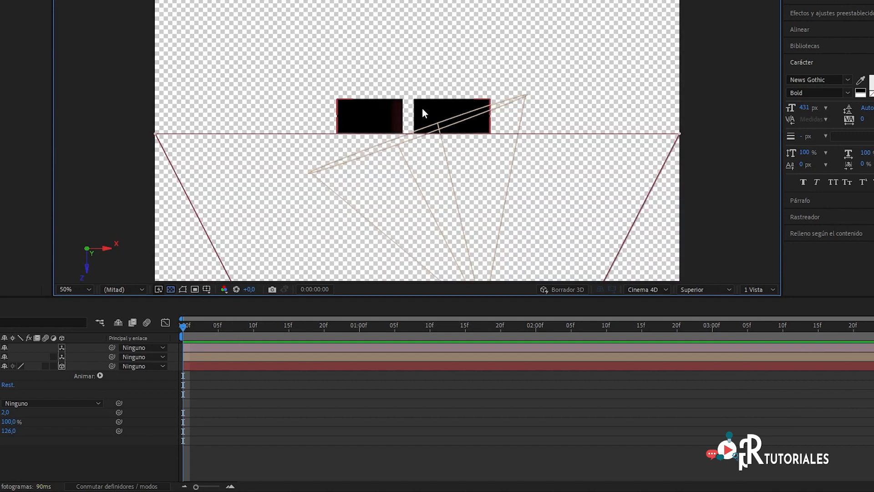
pyautogui.click(704, 290)
pyautogui.click(712, 301)
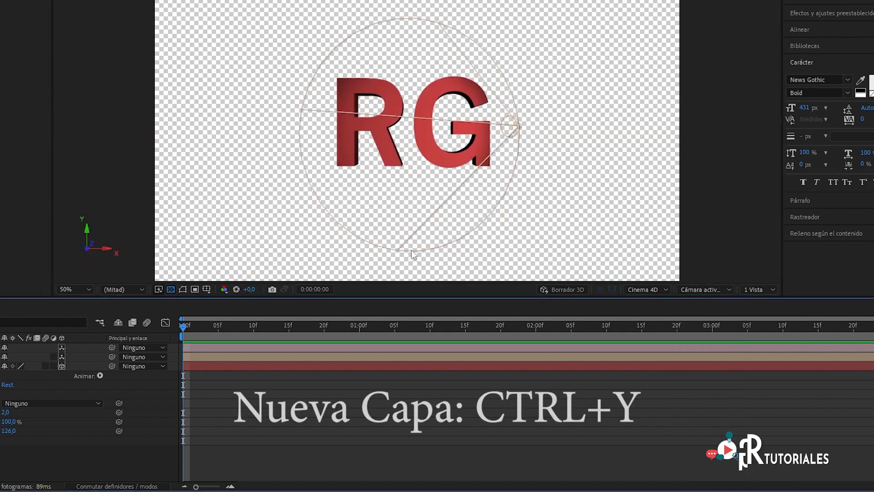
# - Create a 1920 × 1080 px grey solid named Suelo and place it beneath the RG layer in the layer stack
pyautogui.hotkey('ctrl', 'y')
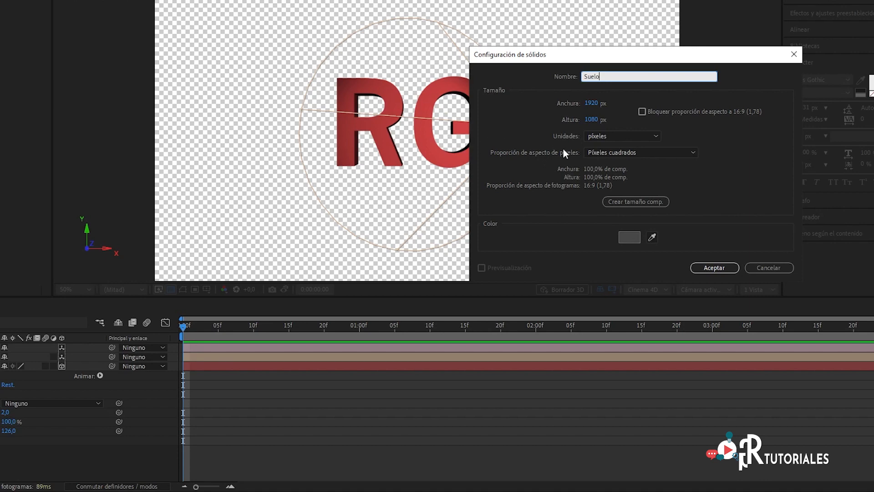
pyautogui.click(713, 267)
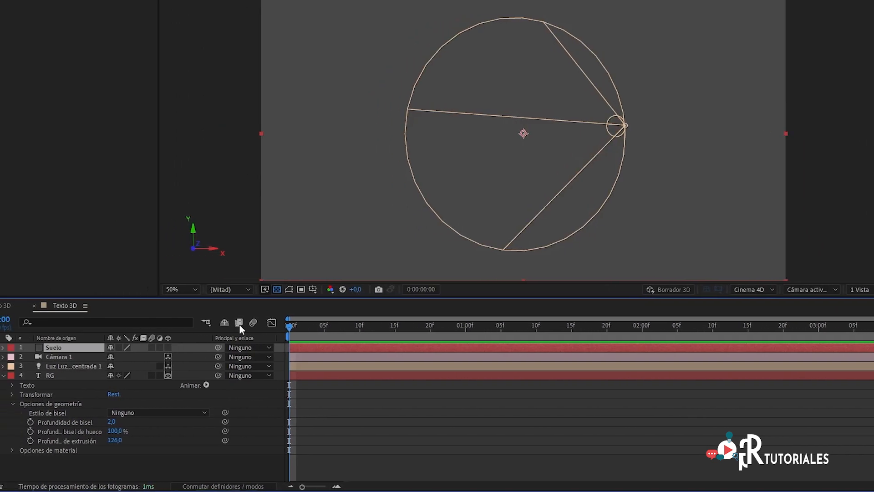
pyautogui.moveTo(97, 348); pyautogui.dragTo(99, 455)
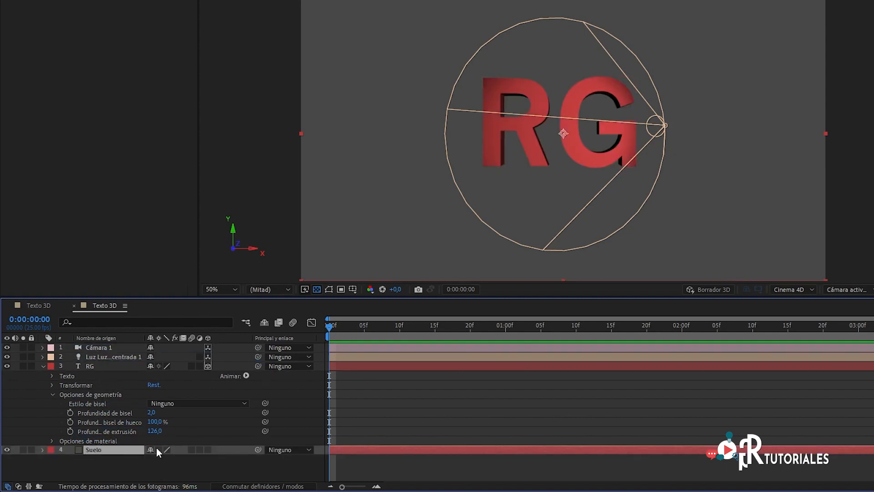
# - Lay the Suelo layer flat as a 3D layer with an X orientation of 90° and lower it to the base of the letters
pyautogui.click(208, 450)
pyautogui.press('r')
pyautogui.scroll(-1, 107, 450)
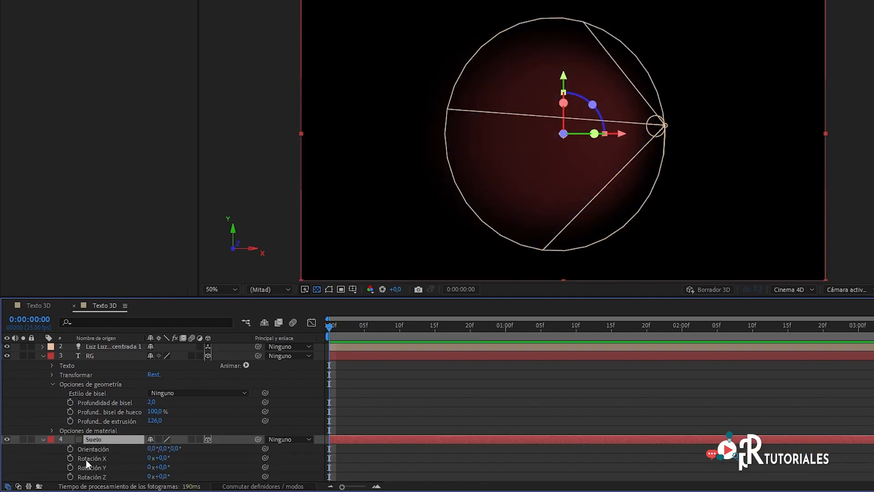
pyautogui.click(151, 449)
pyautogui.write('90')
pyautogui.press('Return')
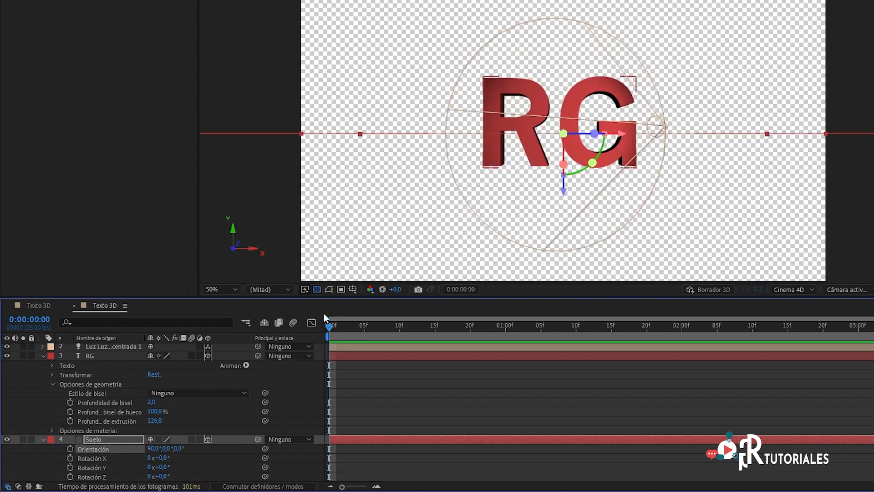
pyautogui.moveTo(565, 195); pyautogui.dragTo(578, 231)
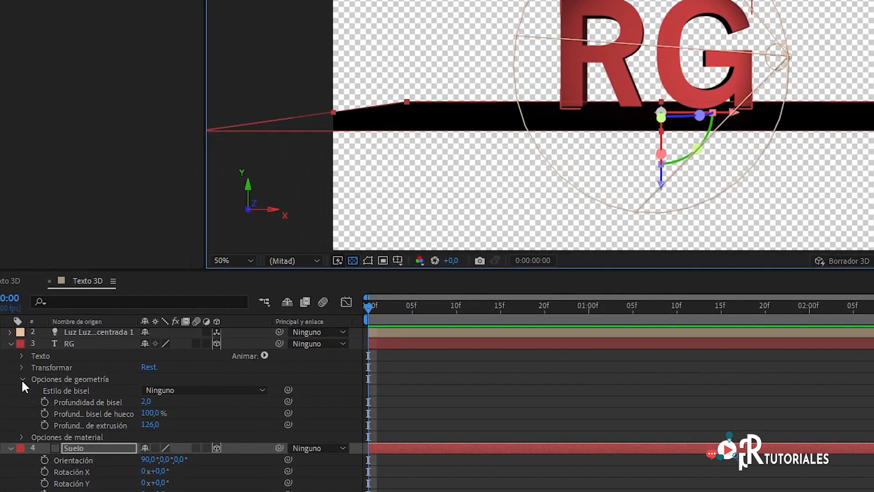
# - In the RG text's material options, set Proyecta sombras to Activado and Acepta sombras to Desactivado
pyautogui.click(22, 379)
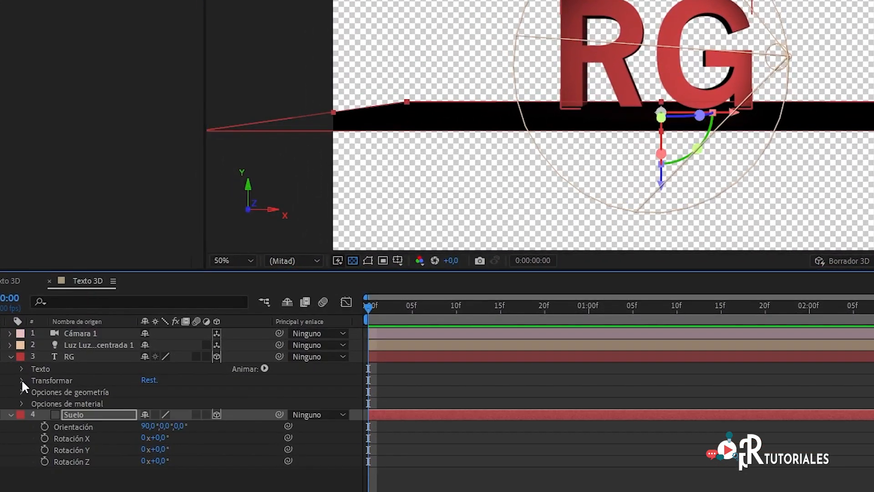
pyautogui.click(21, 403)
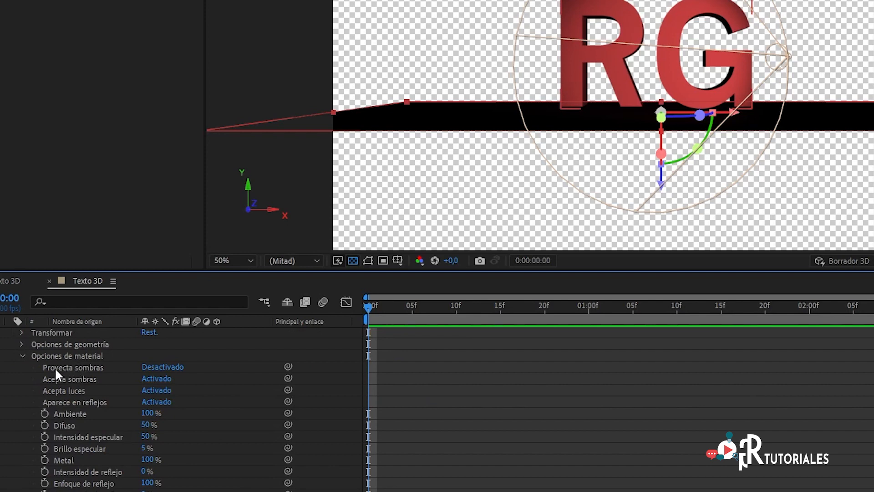
pyautogui.click(156, 368)
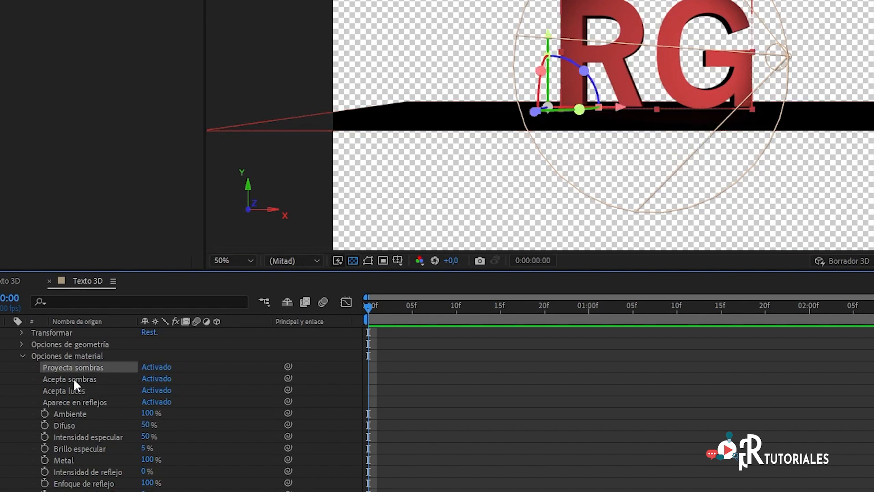
pyautogui.click(156, 379)
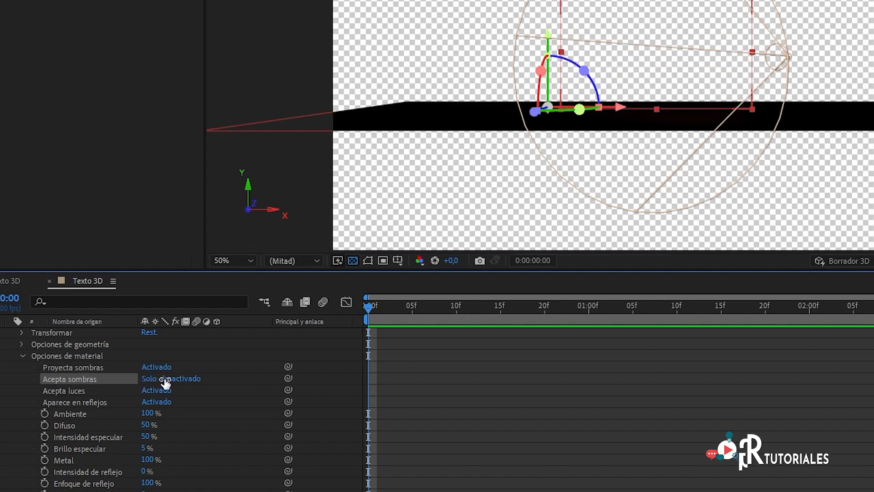
pyautogui.click(164, 381)
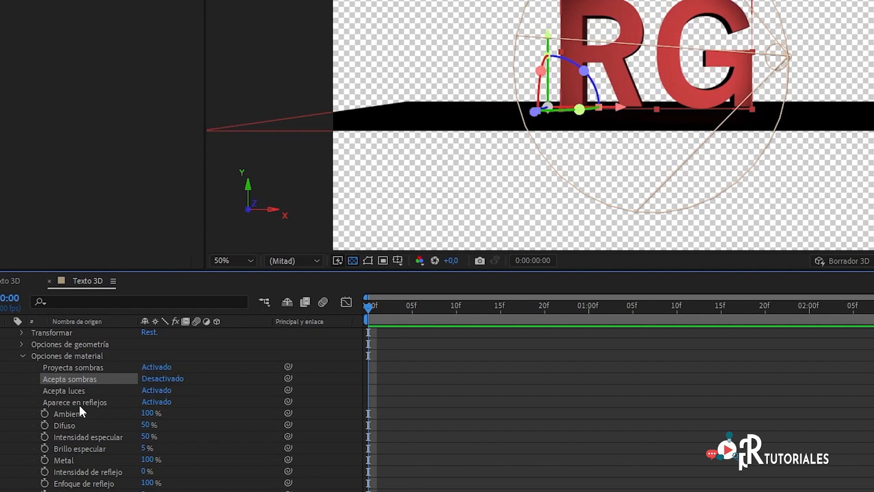
pyautogui.scroll(2, 67, 405)
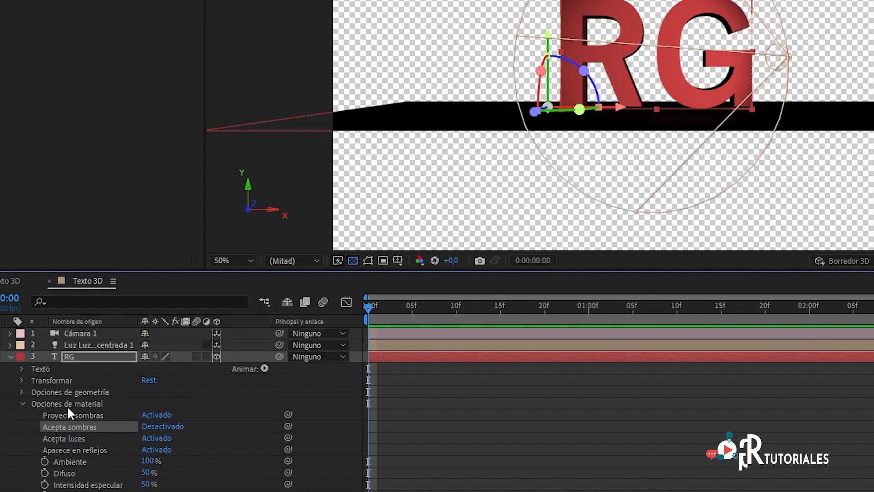
pyautogui.click(10, 356)
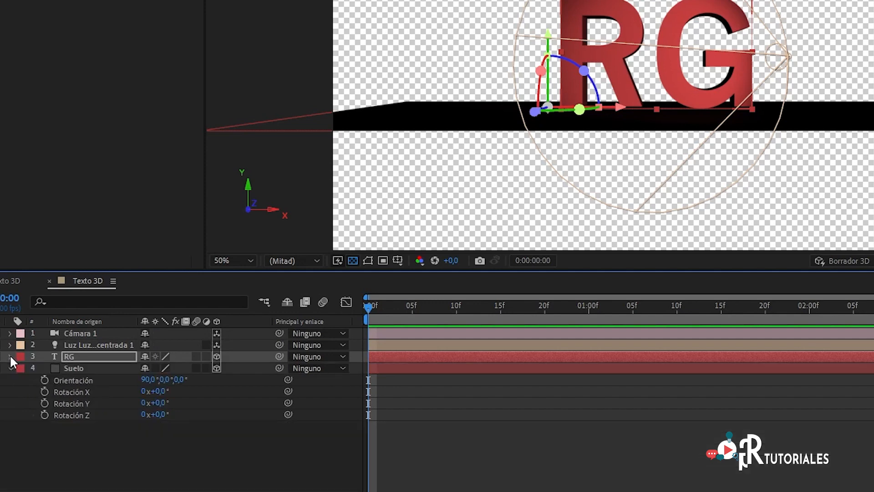
# - Set Acepta luces to Desactivado in the Suelo layer's material options
pyautogui.click(67, 367)
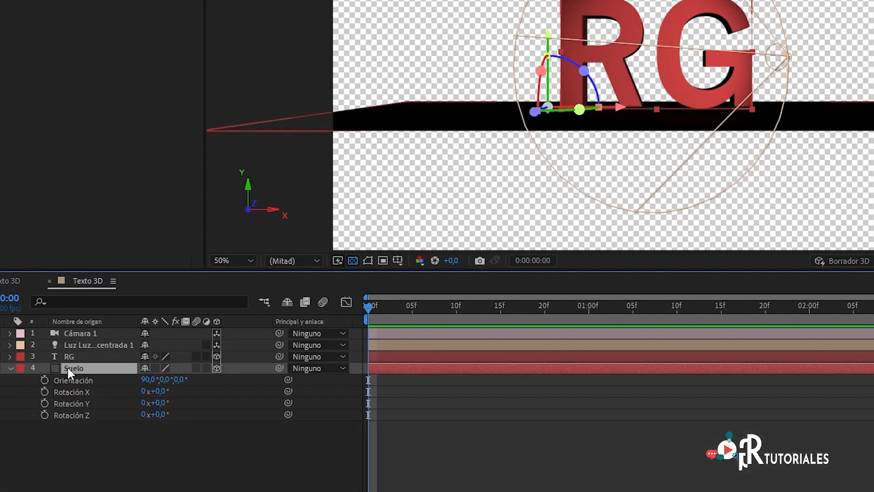
pyautogui.click(10, 368)
pyautogui.click(10, 367)
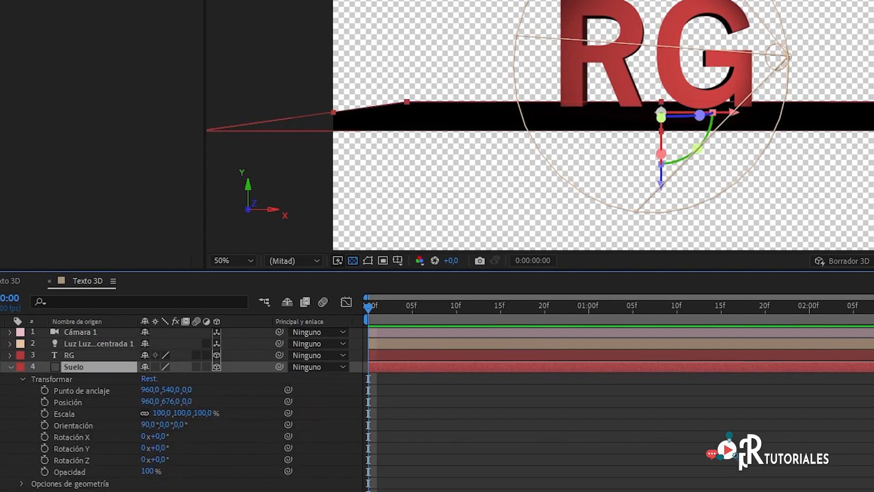
pyautogui.click(22, 380)
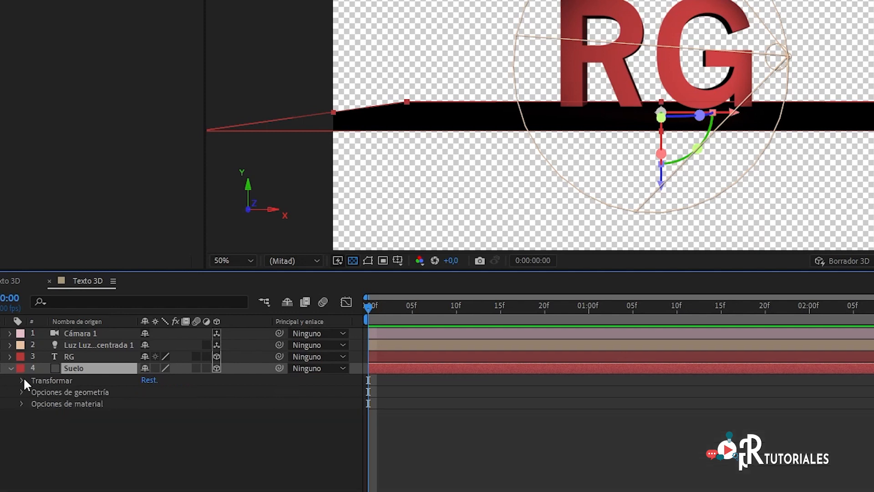
pyautogui.click(22, 404)
pyautogui.scroll(-1, 136, 346)
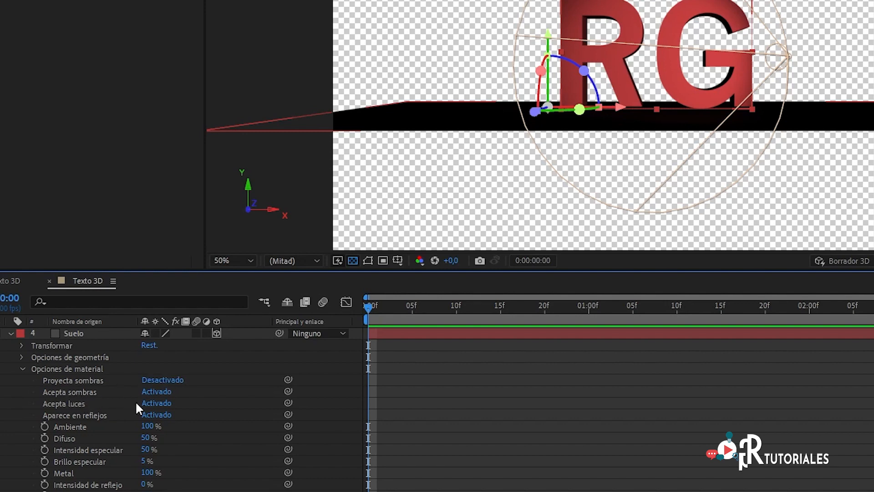
pyautogui.click(161, 404)
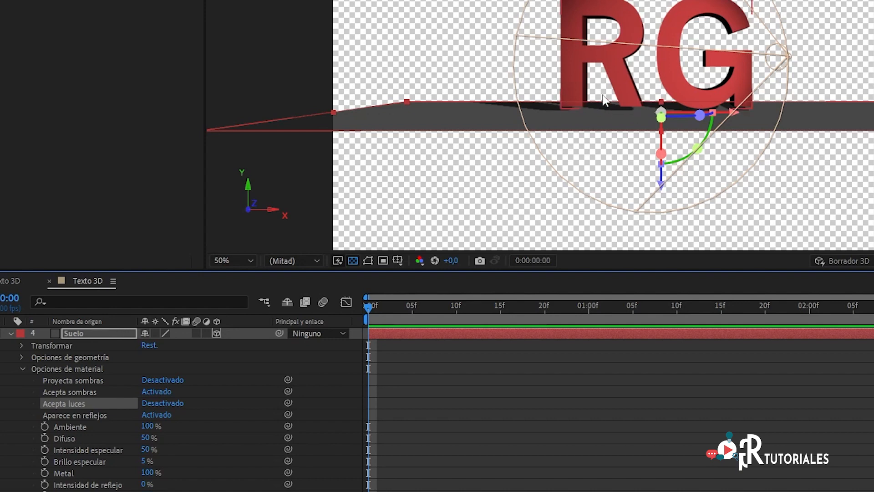
# - Raise the spot light to just above and to the right of the letter G
pyautogui.click(789, 57)
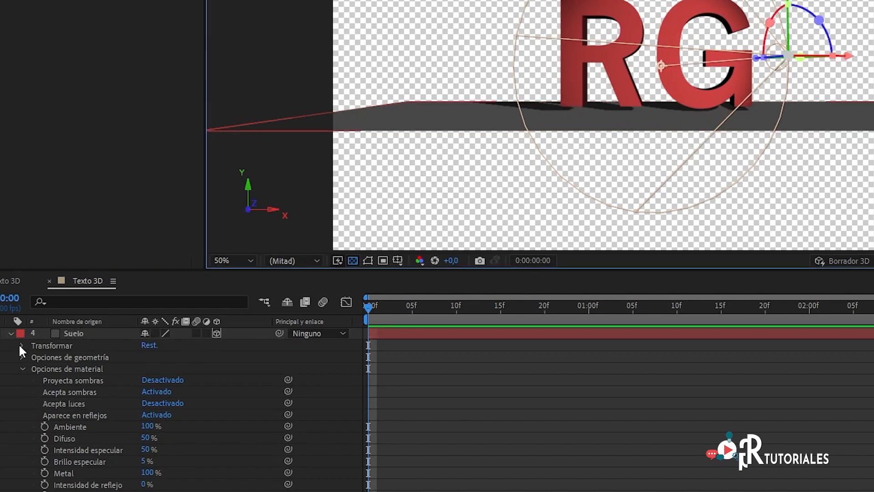
pyautogui.click(11, 334)
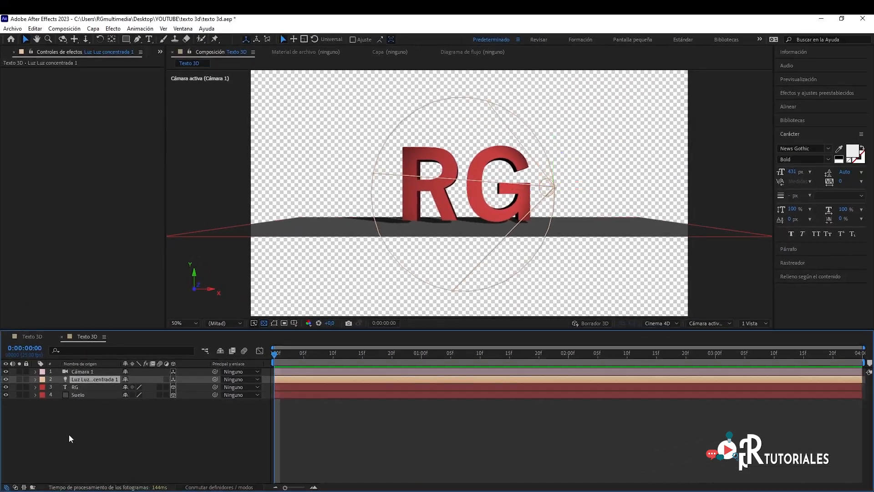
pyautogui.click(69, 438)
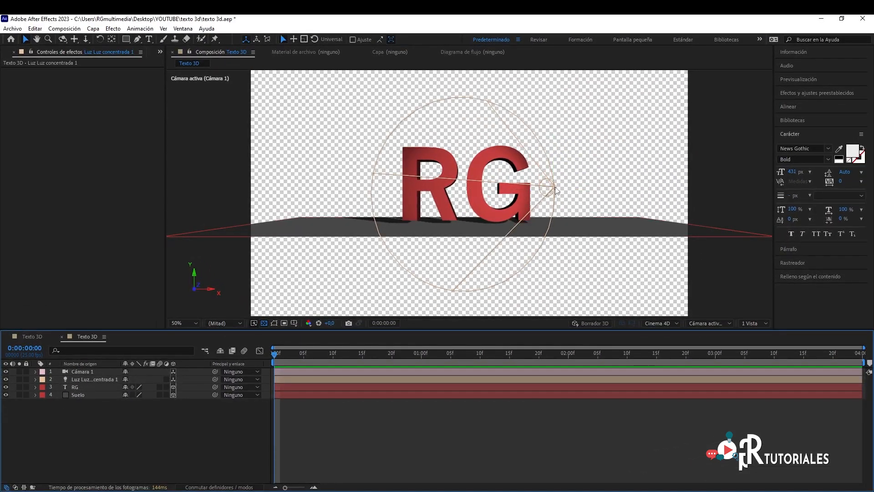
pyautogui.moveTo(557, 191); pyautogui.dragTo(546, 153)
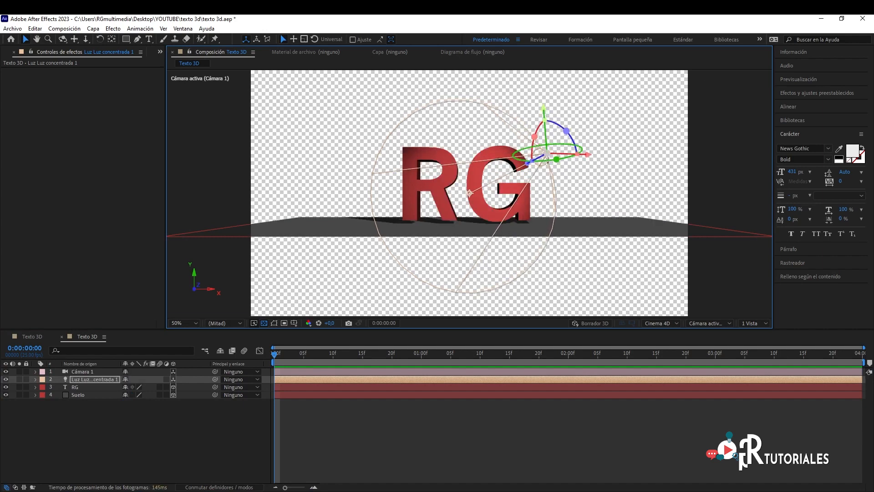
pyautogui.click(88, 435)
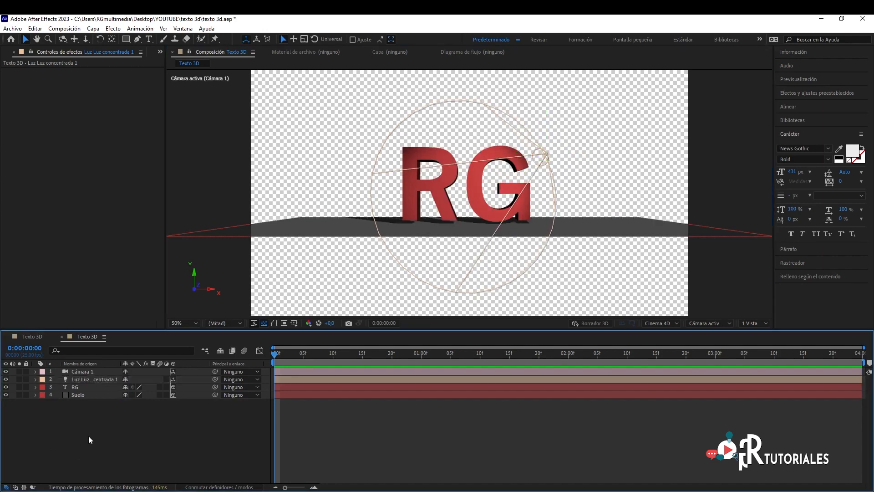
# - Orbit Cámara 1 to a higher, slightly angled viewpoint that looks down on the letters and the floor
pyautogui.click(84, 371)
pyautogui.press('c')
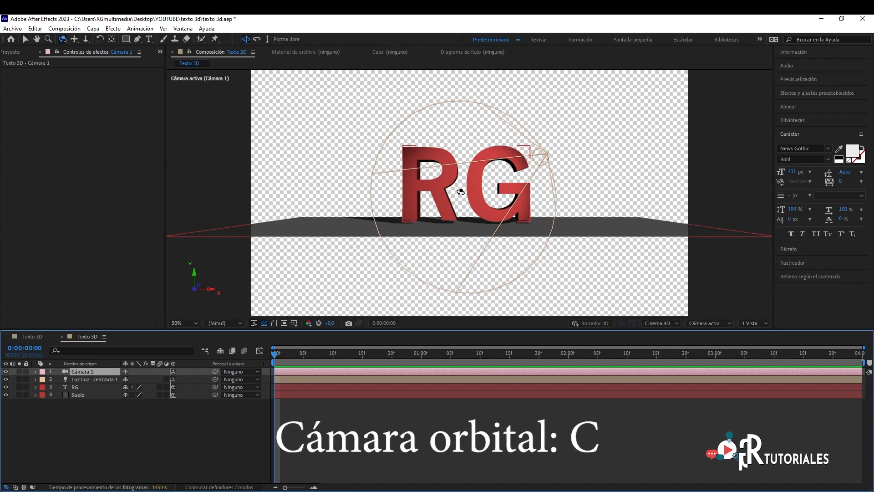
pyautogui.moveTo(473, 193); pyautogui.dragTo(476, 209)
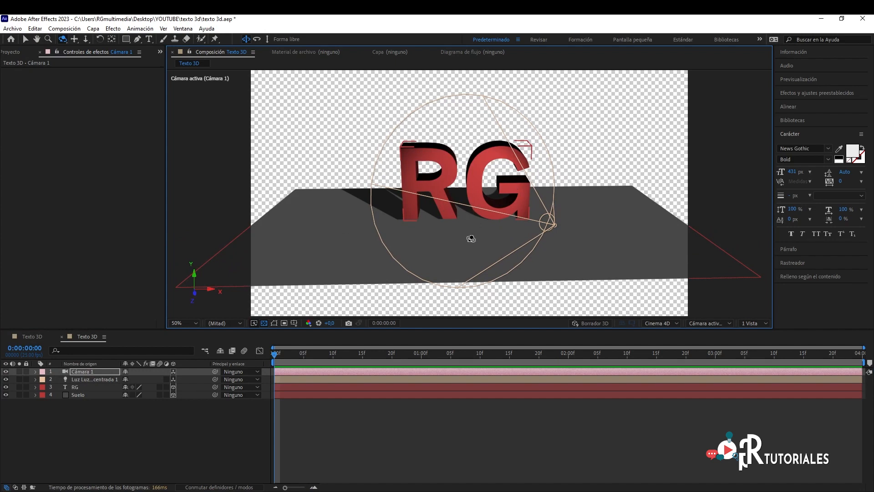
pyautogui.moveTo(529, 241); pyautogui.dragTo(470, 250)
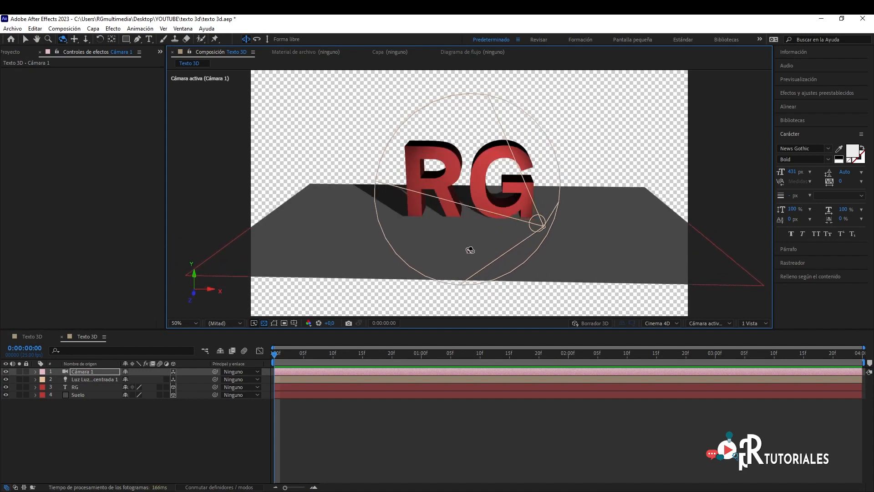